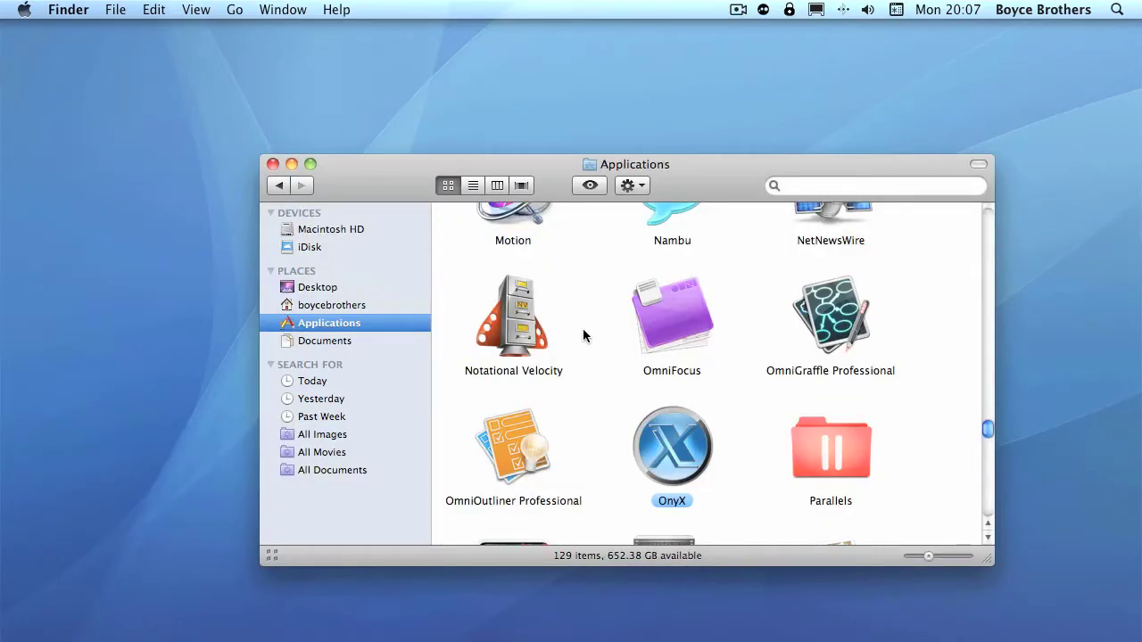
Step: Launch Notational Velocity, open the Excruciatingly Useful Shortcuts note, and hide Finder
double_click(543, 326)
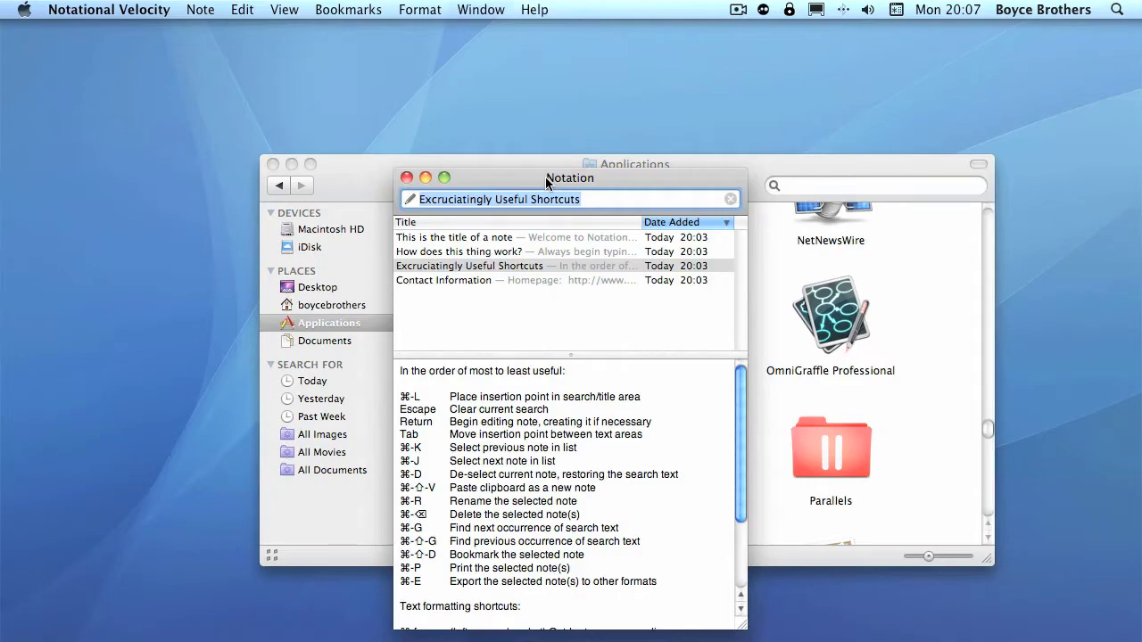
drag(546, 181, 536, 149)
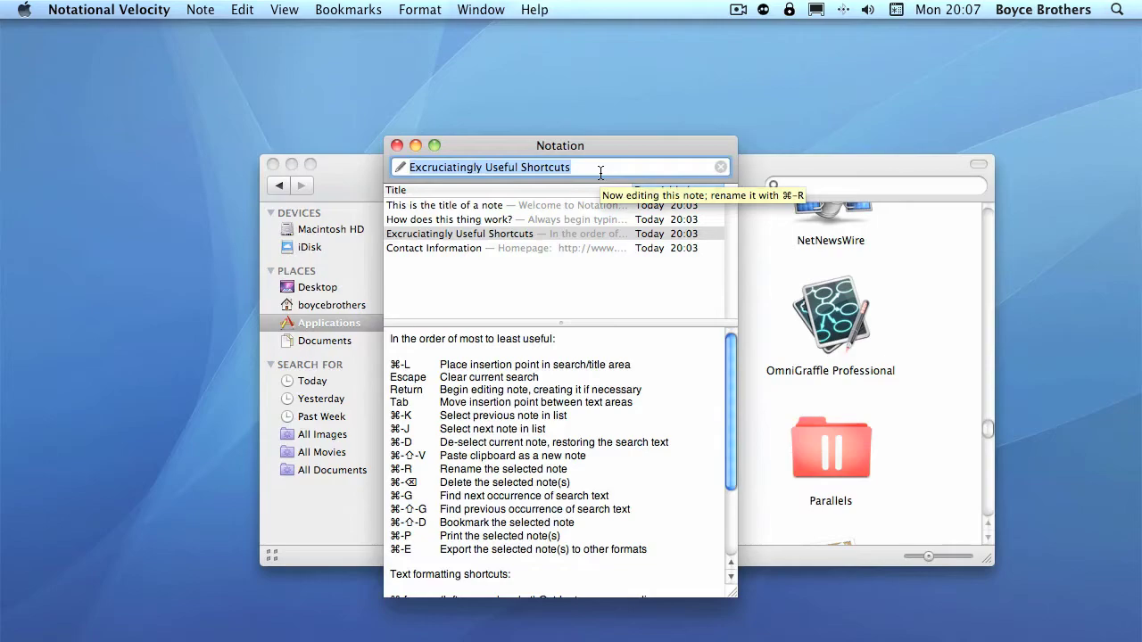
click(429, 209)
click(432, 235)
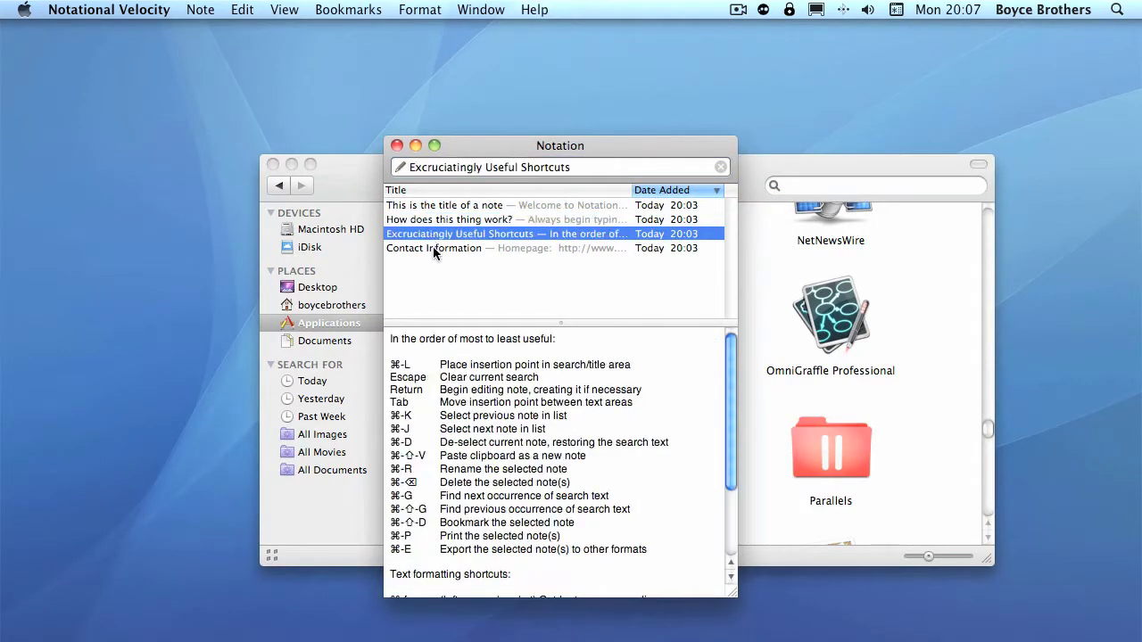
key(super+k)
click(547, 402)
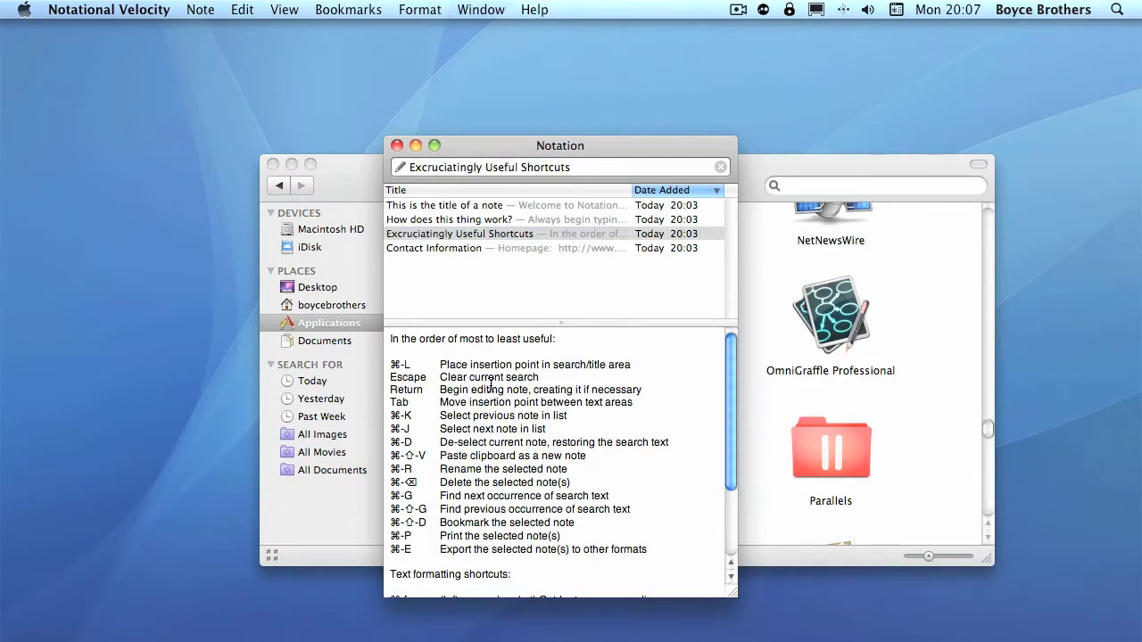
key(super+alt+h)
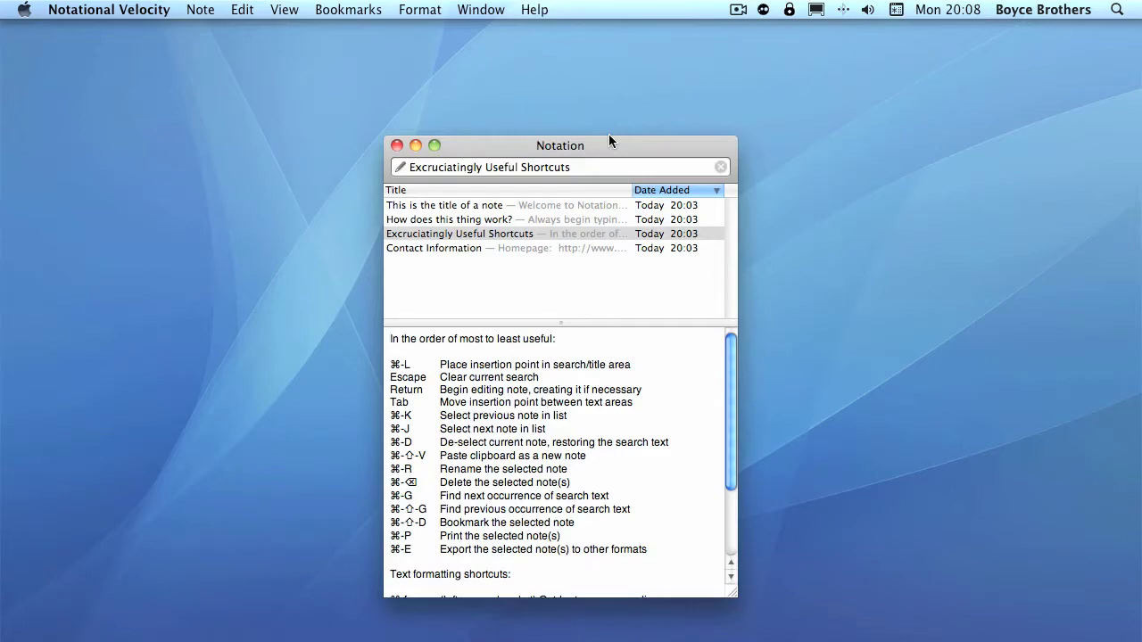
Step: Create a 'Shopping List' note listing sugar, tea, coffee, fizzy pop and fruit
key(super+l)
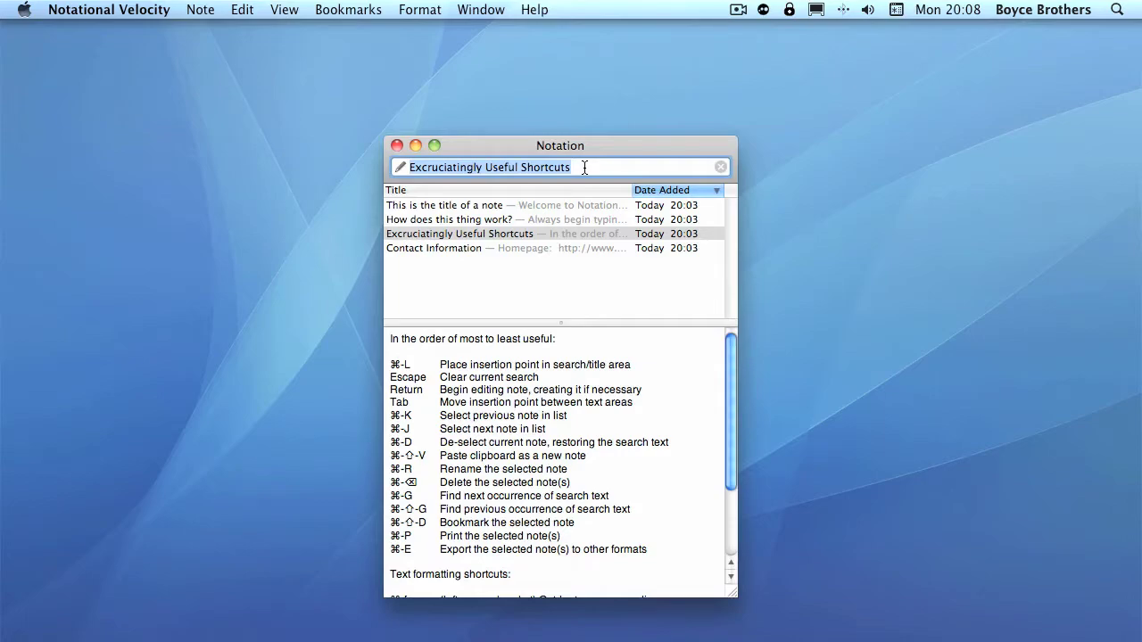
key(Tab)
key(super+l)
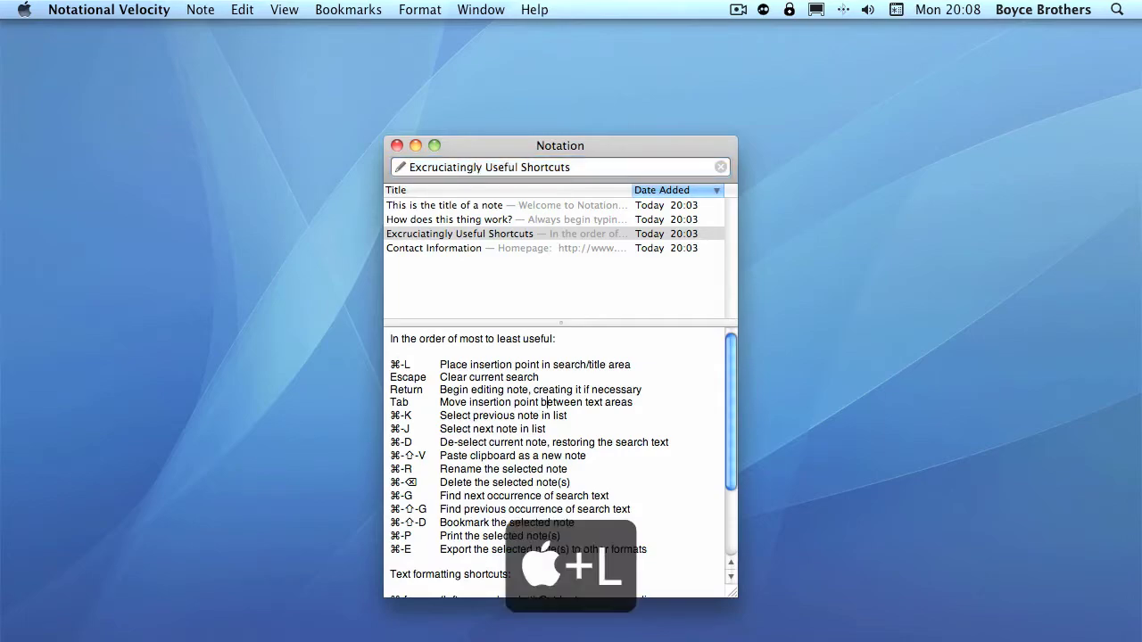
key(super+l)
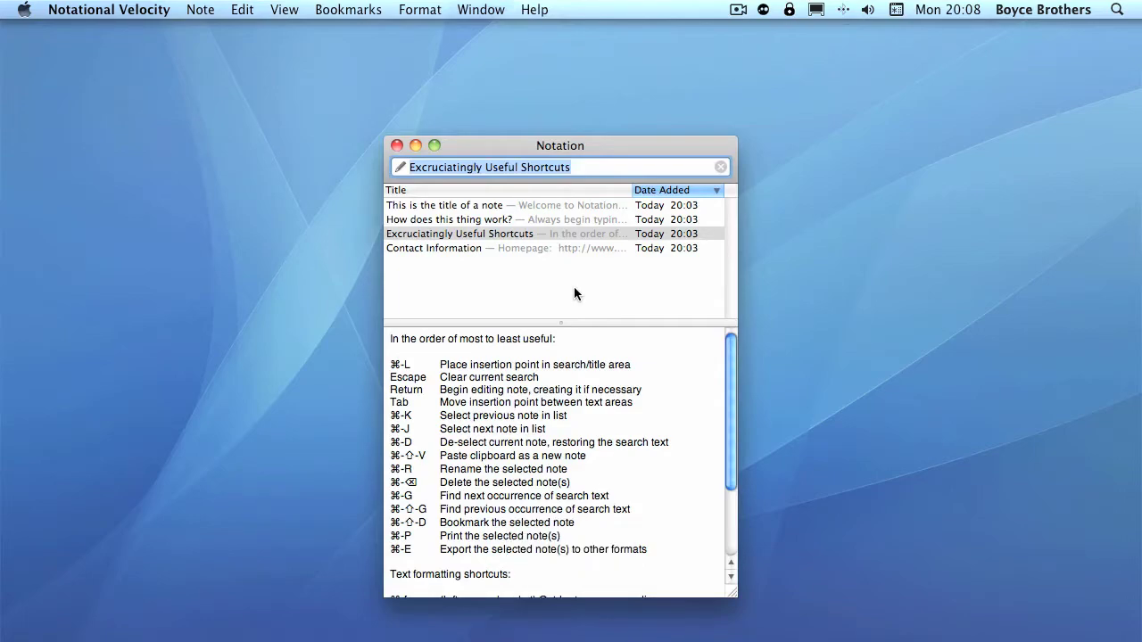
text(Sh)
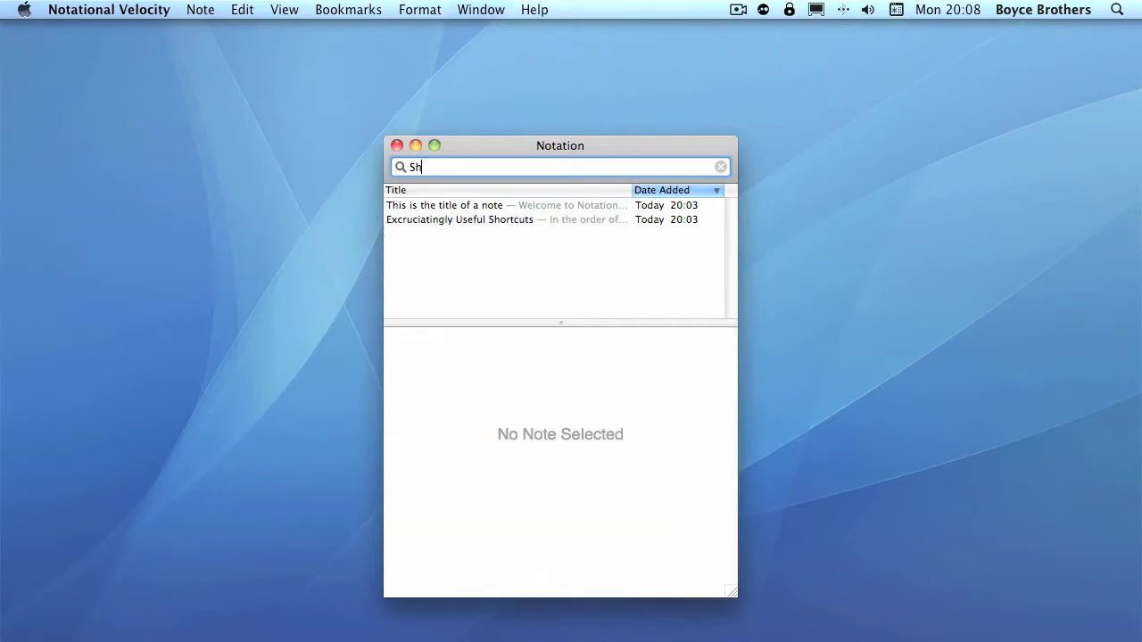
text(opping )
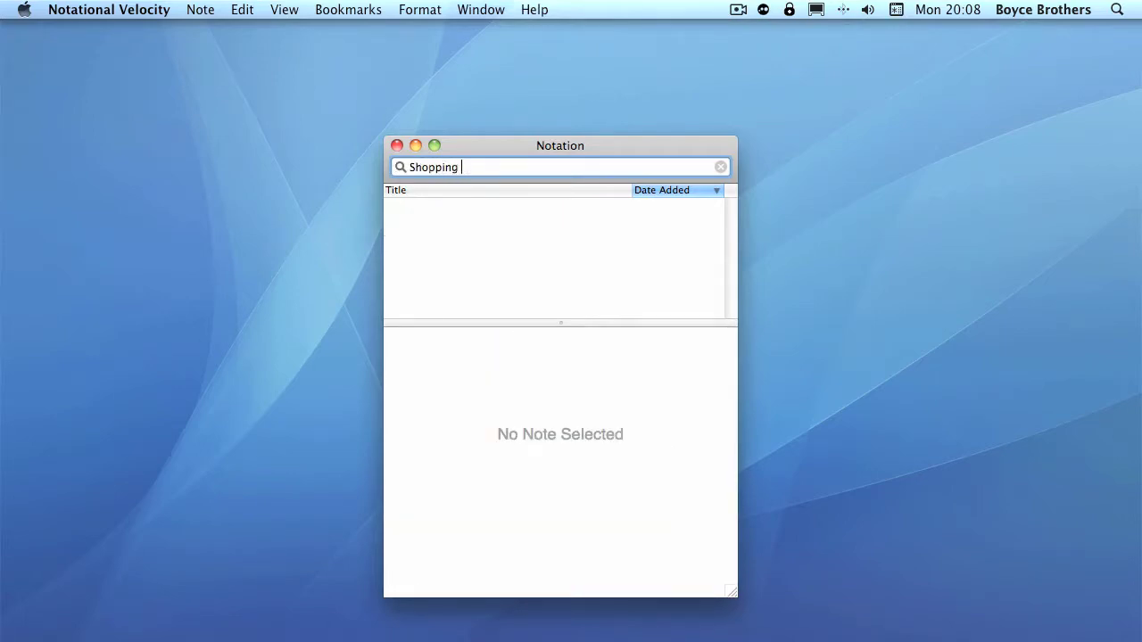
text(List)
key(Return)
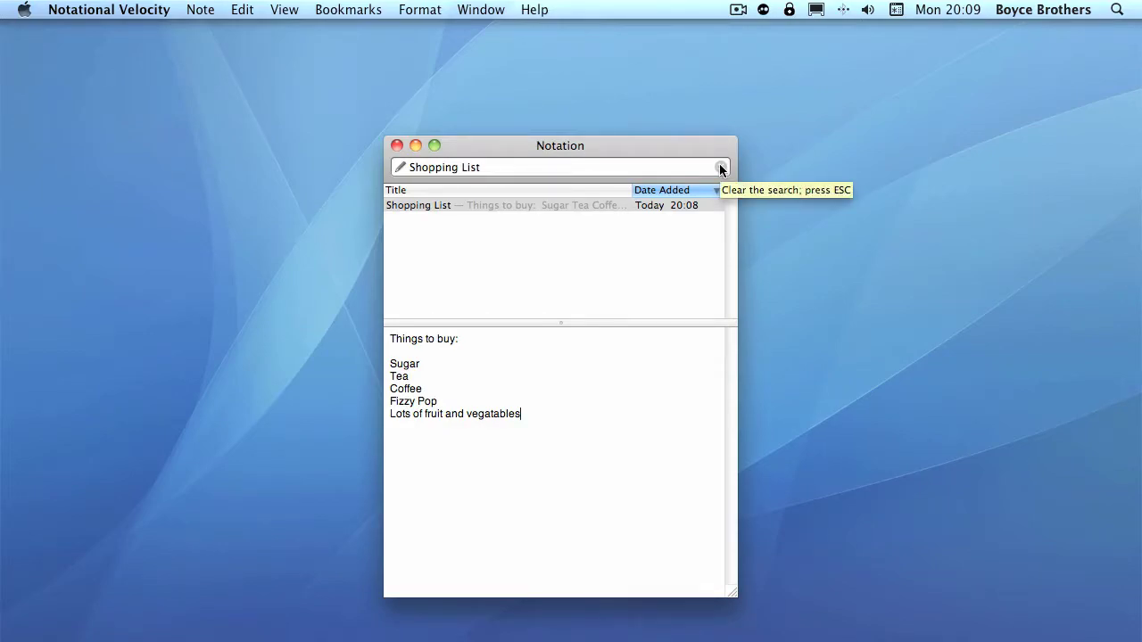
key(super+l)
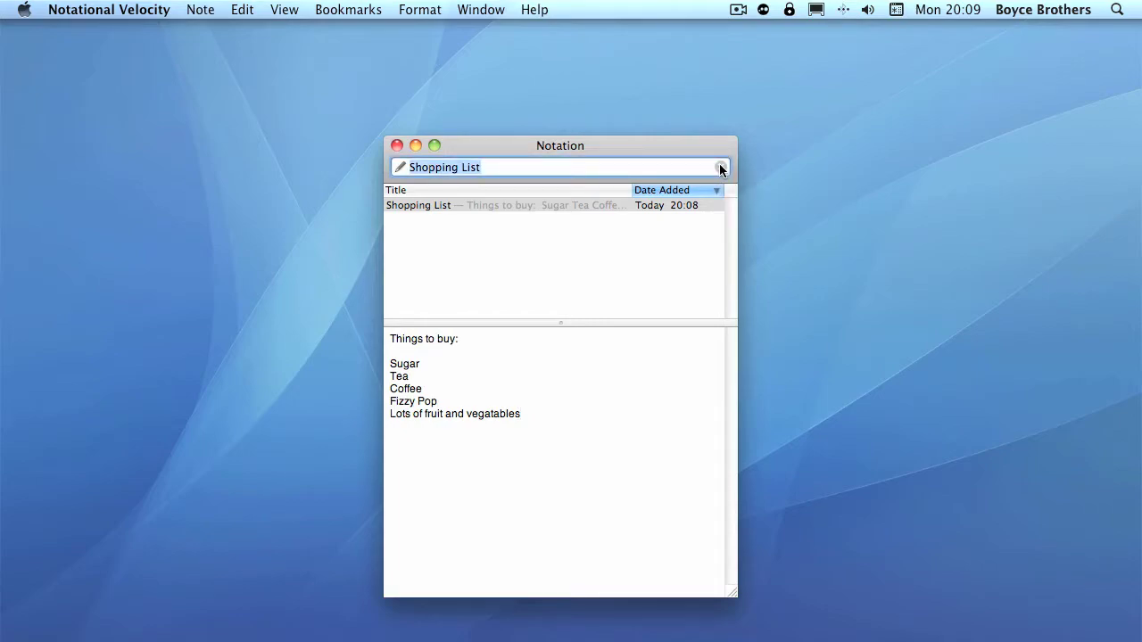
Step: Search the notes for 'useful', then clear the search so all five notes show
key(Escape)
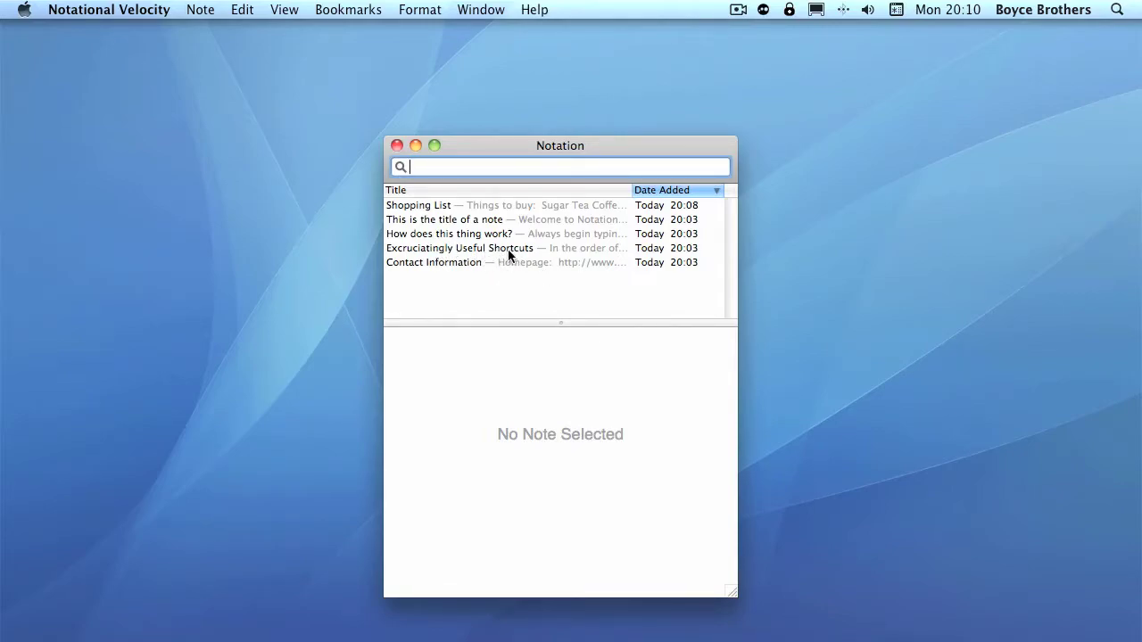
click(508, 249)
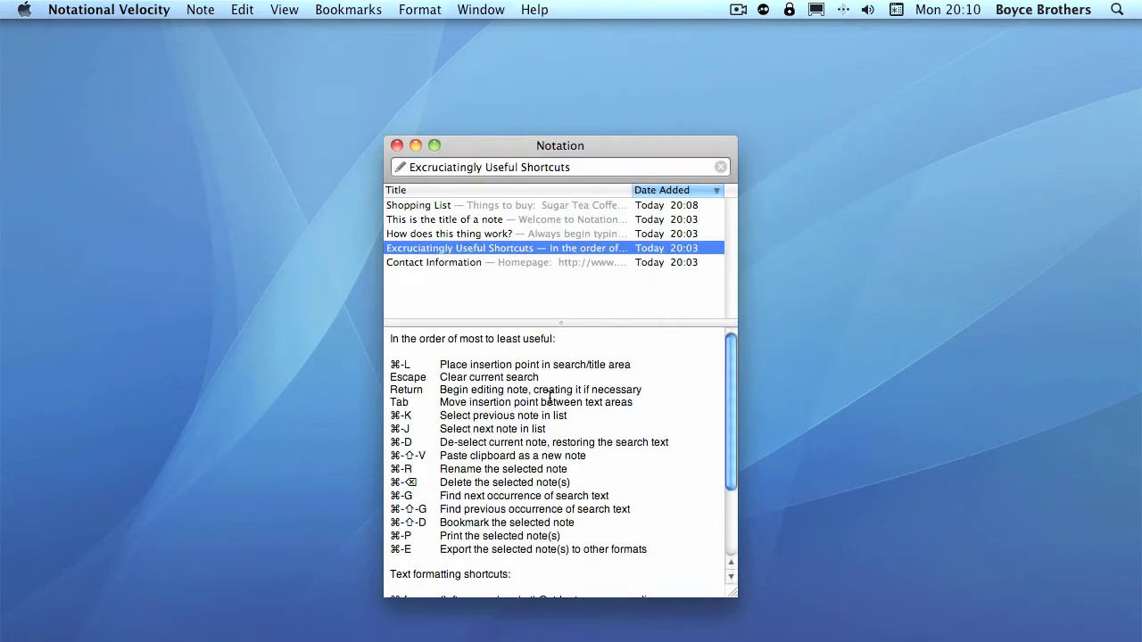
key(super+l)
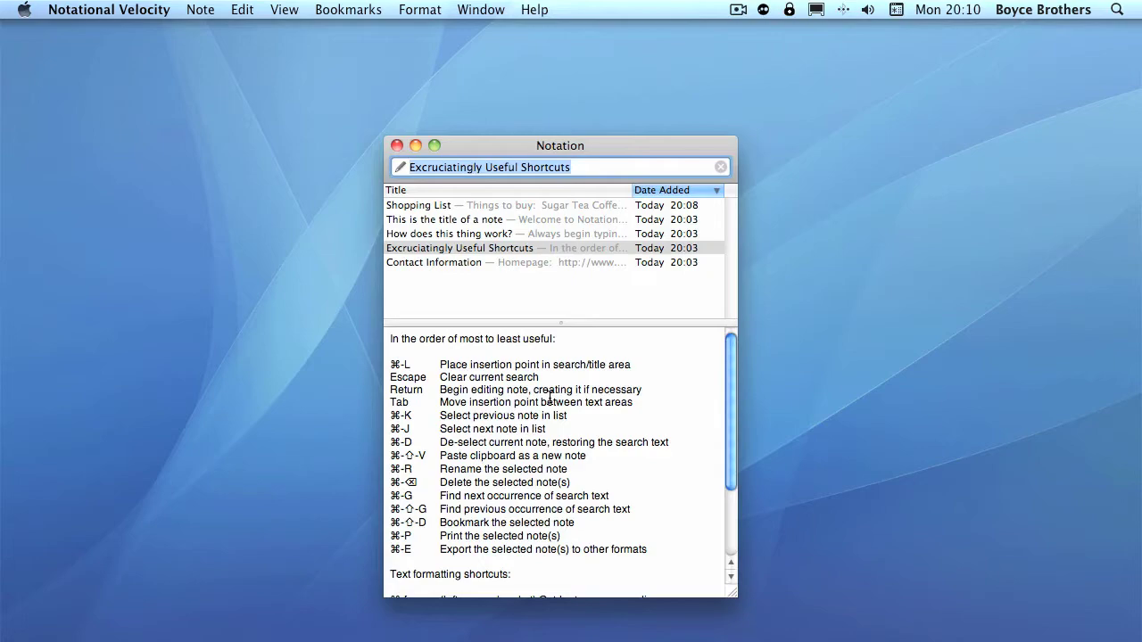
key(Escape)
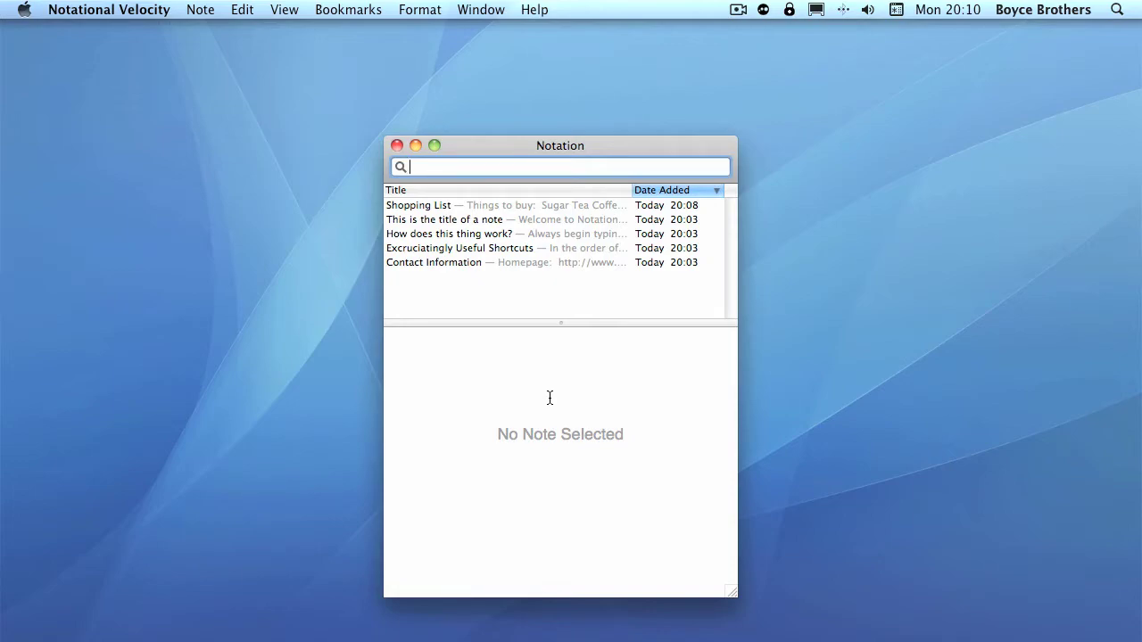
text(us)
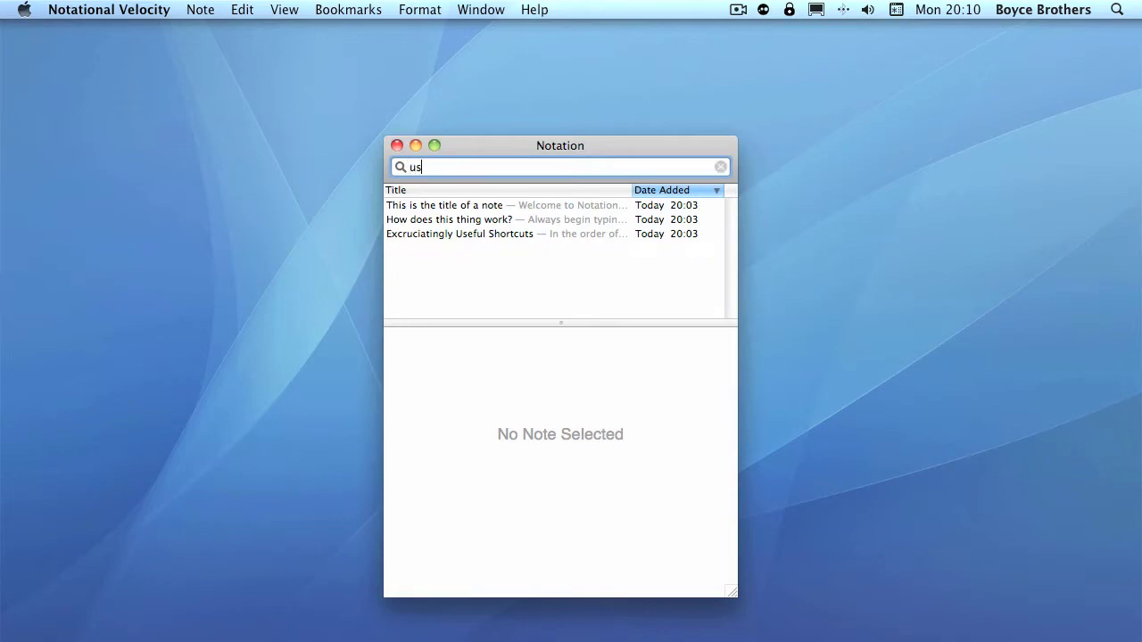
text(eful)
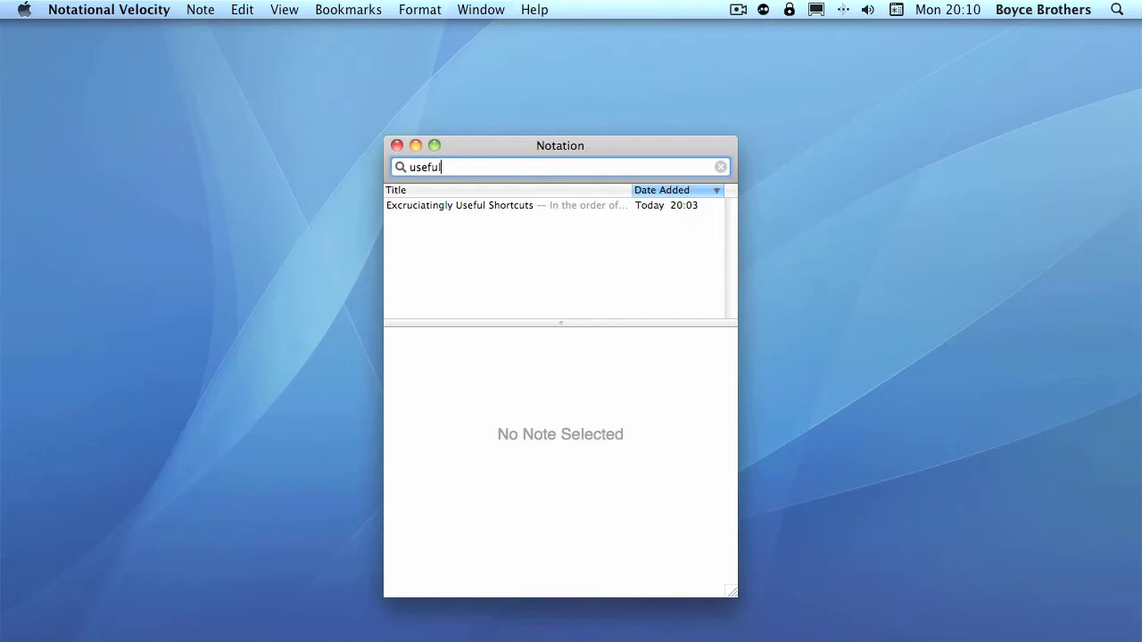
key(Escape)
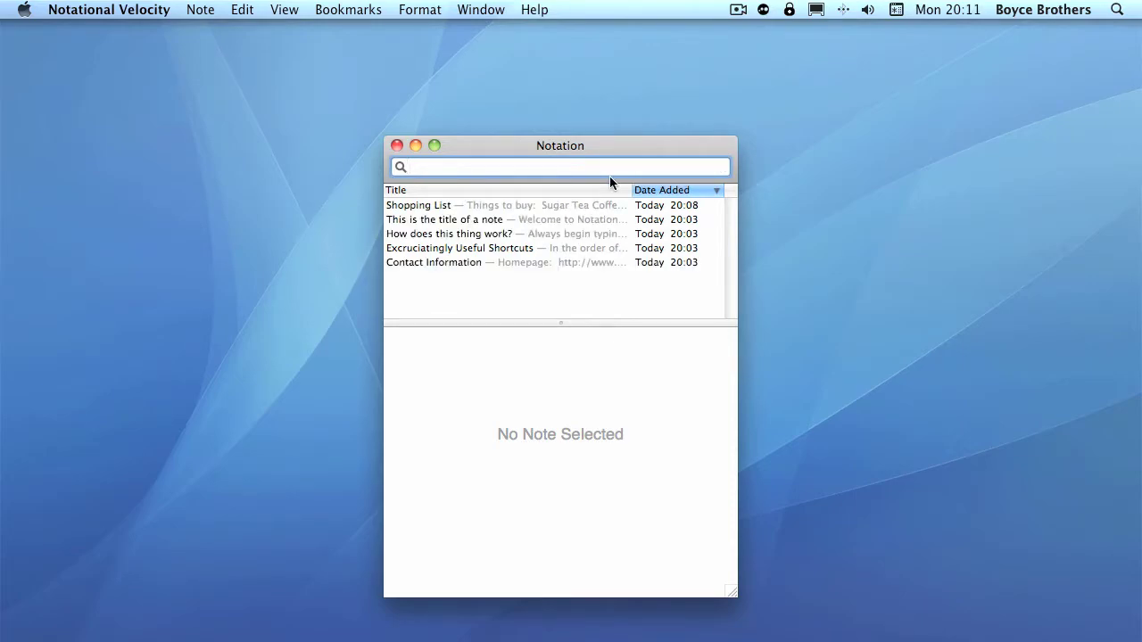
Step: Make the 'Things to buy:' heading of the Shopping List note bold
click(432, 207)
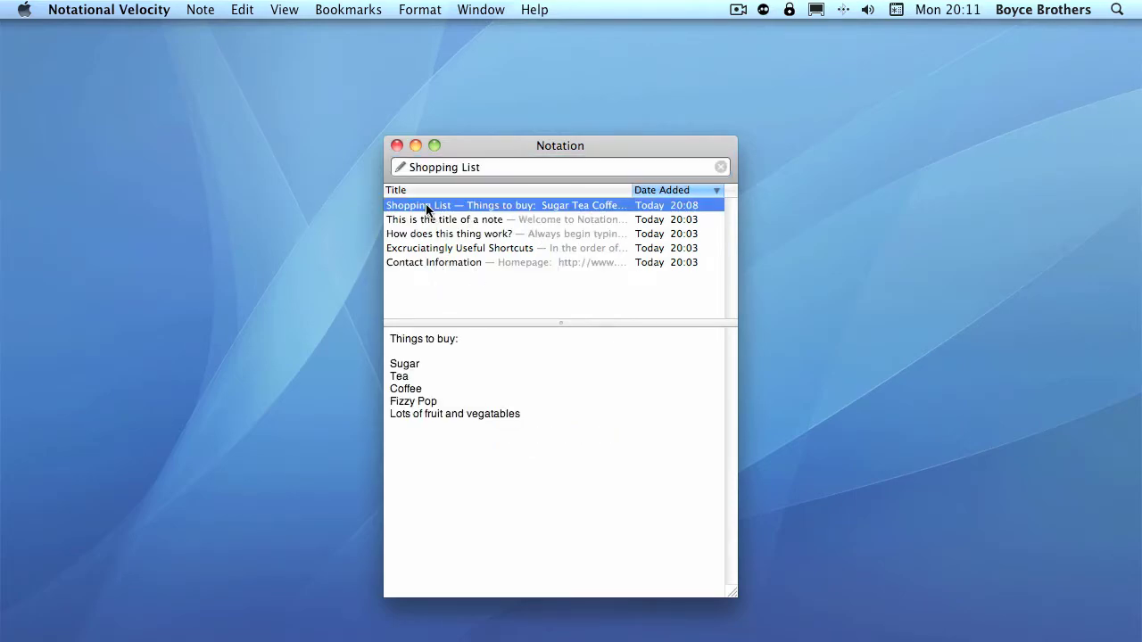
click(430, 376)
drag(460, 339, 375, 340)
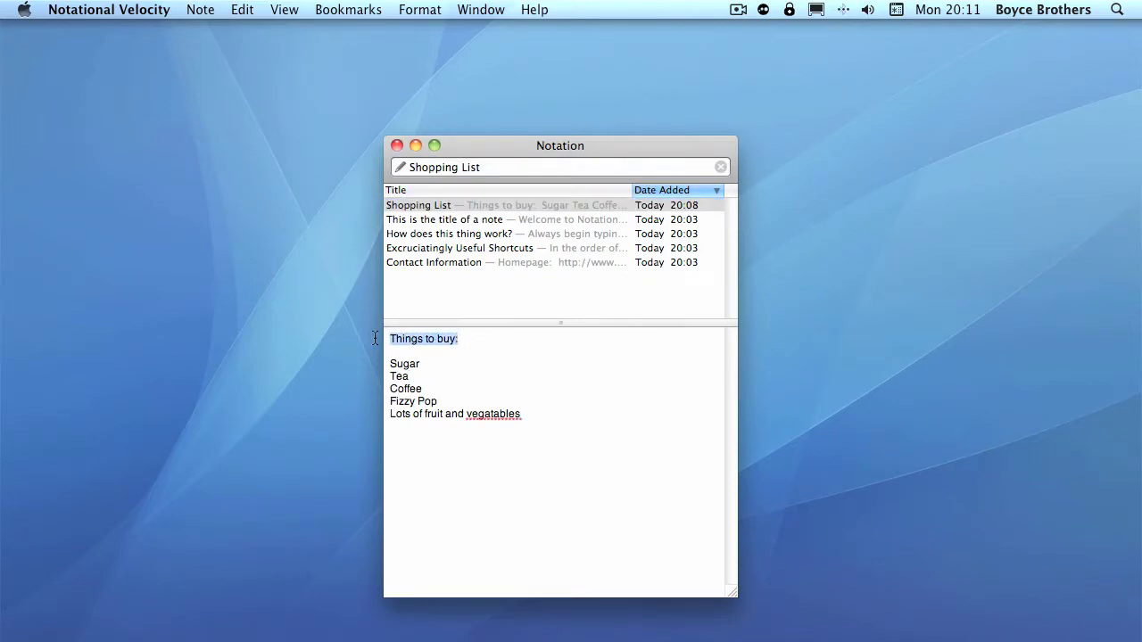
key(super+b)
Step: Correct 'vegatables' to 'vegetables' and italicise the word
right_click(473, 413)
click(535, 359)
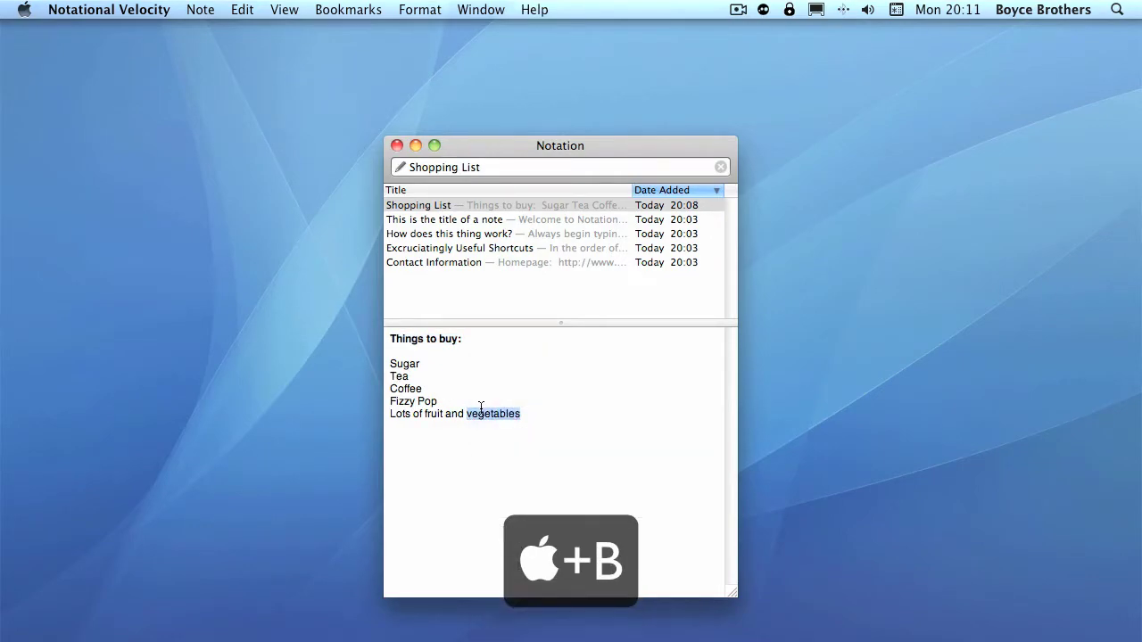
right_click(477, 411)
click(473, 415)
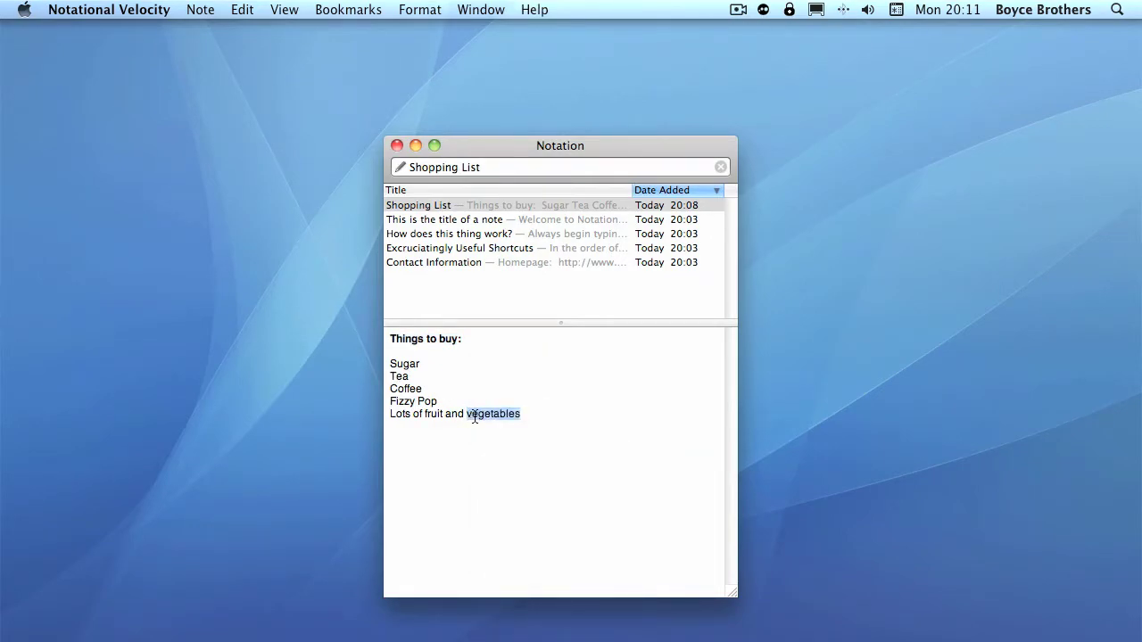
key(super+i)
Step: Indent every shopping item and start adding Washing powder to the list
click(392, 364)
key(Tab)
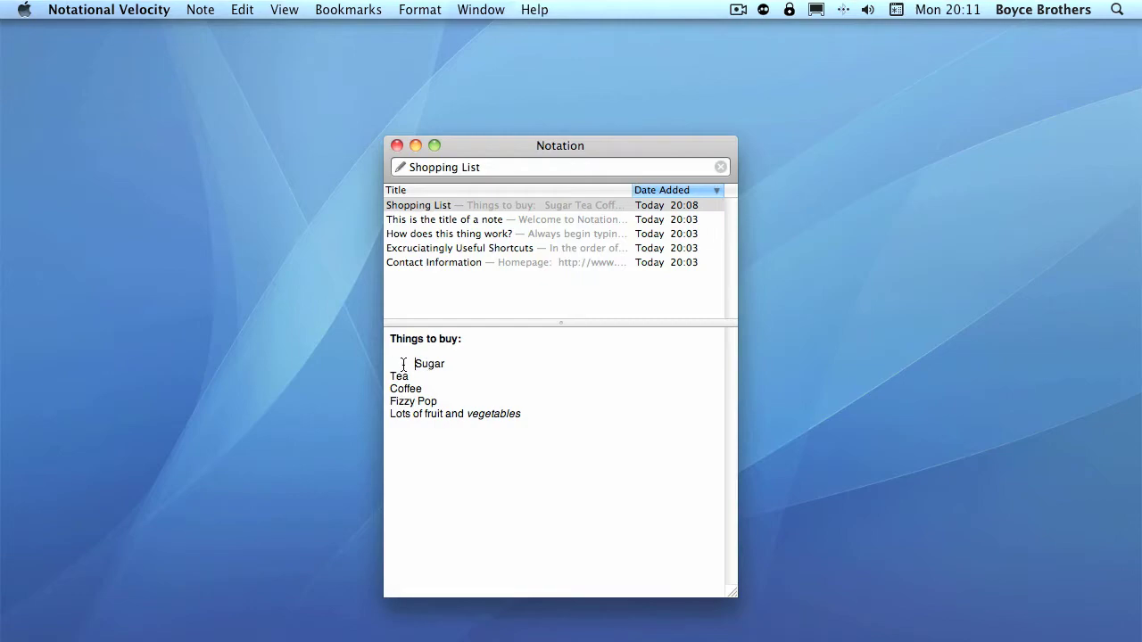
key(super+bracketleft)
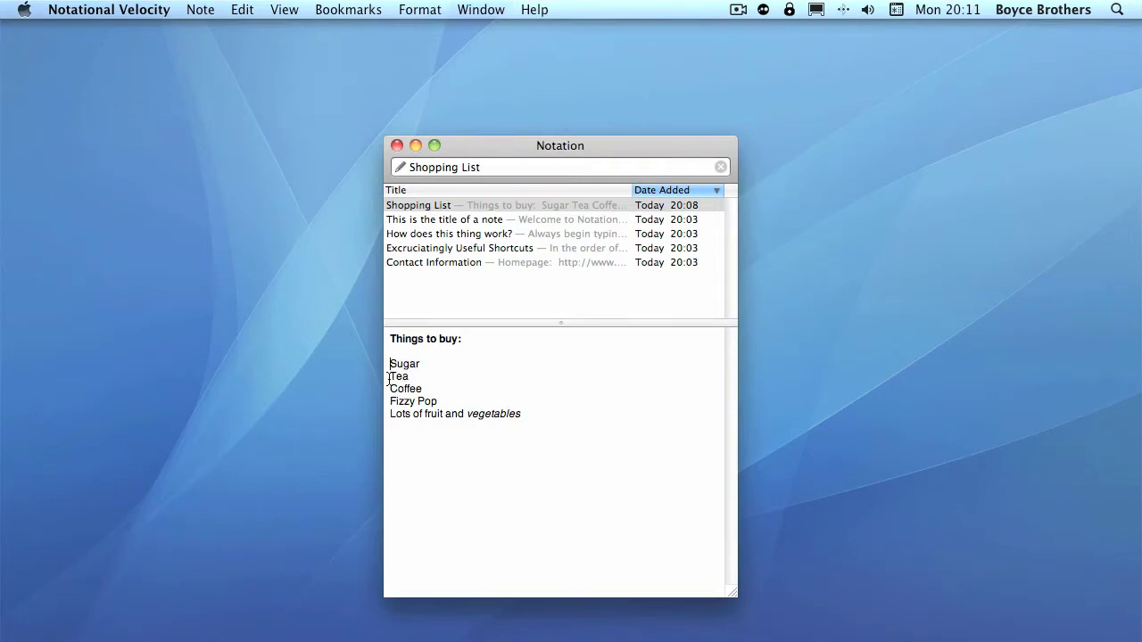
click(390, 376)
key(Tab)
drag(390, 362, 392, 426)
key(Tab)
text(T)
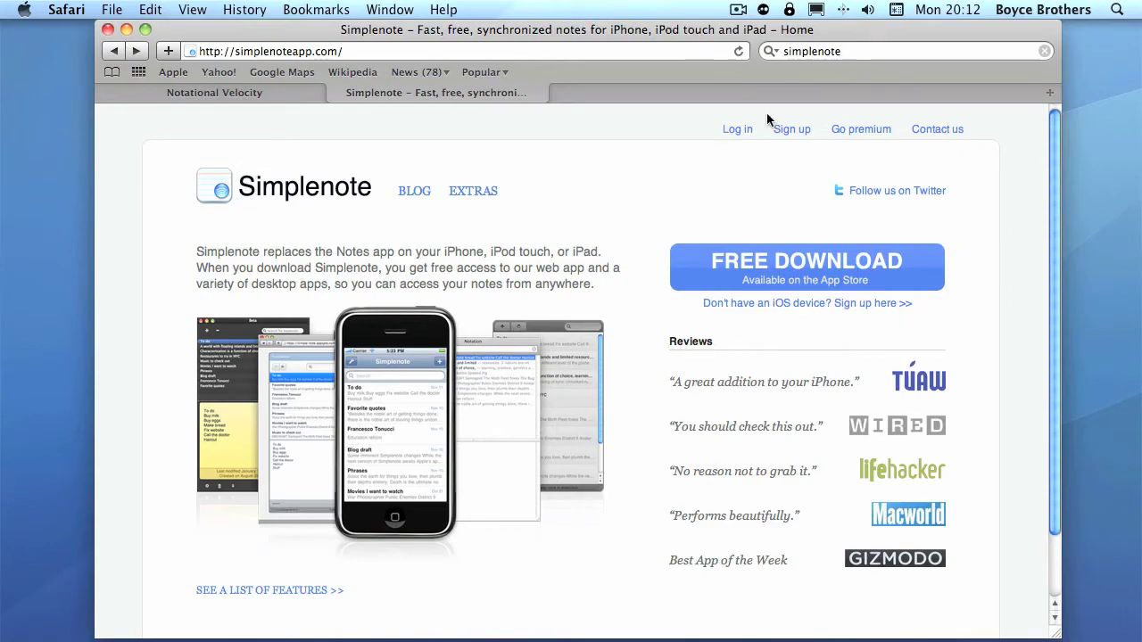
Step: Log in to the Simplenote web app to list Umbrella., O2 Reference and other notes
click(739, 131)
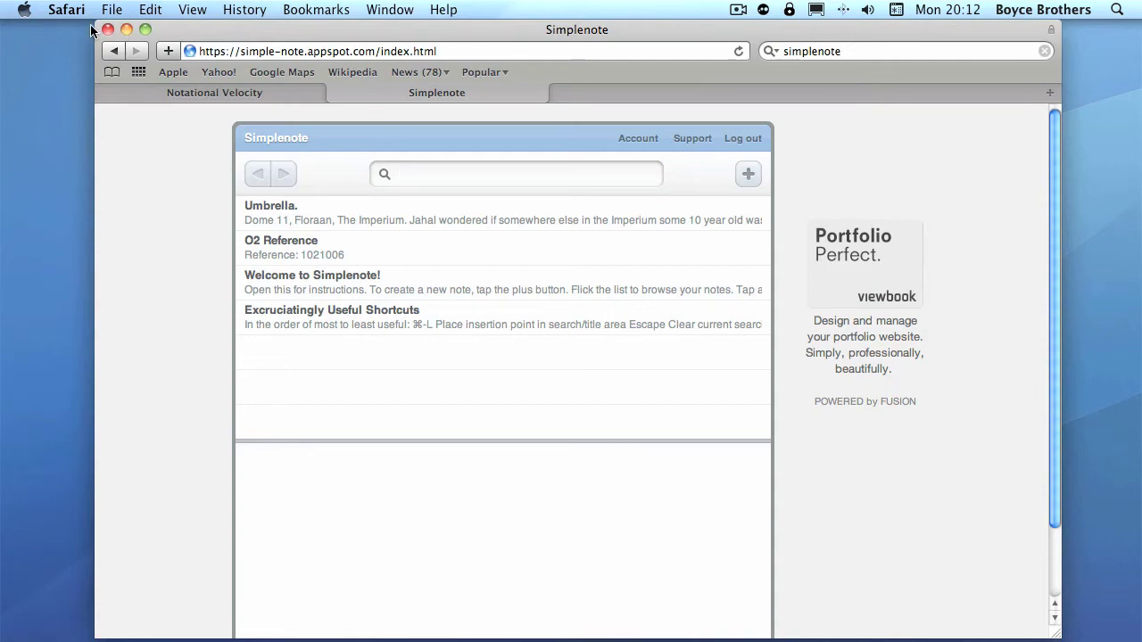
Step: Minimise Safari and open Notational Velocity's Notes preferences
click(126, 30)
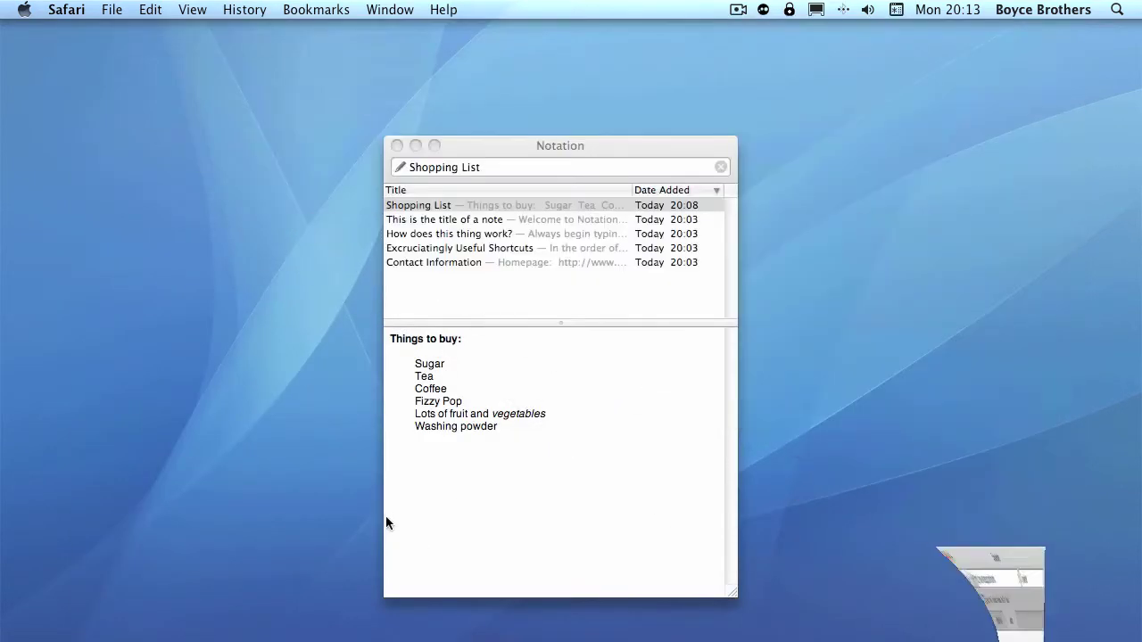
click(489, 291)
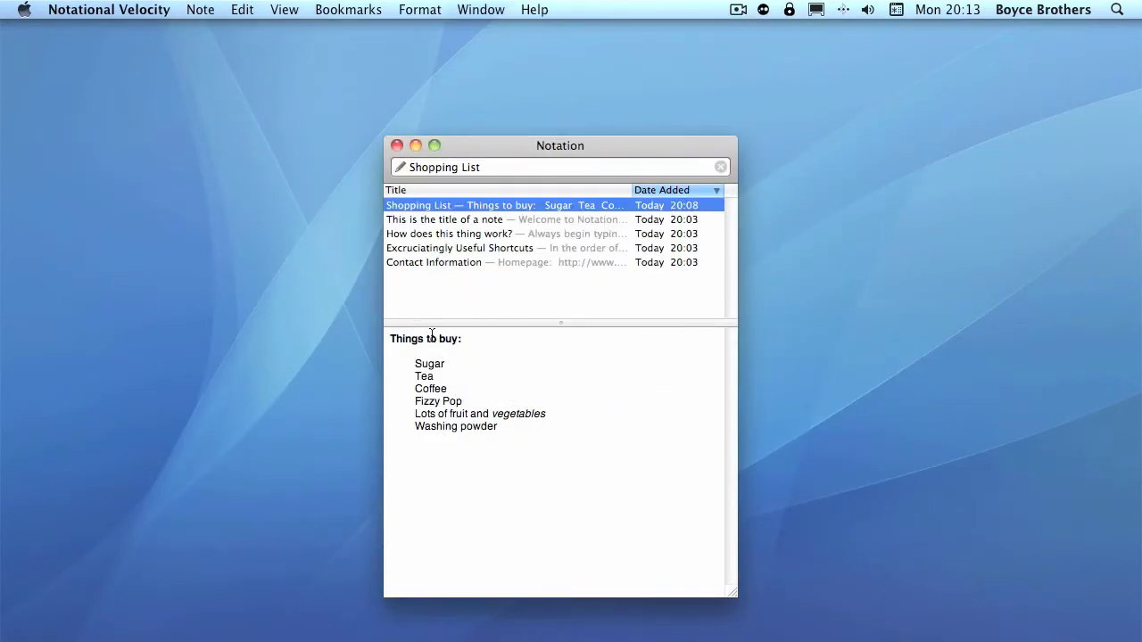
click(106, 10)
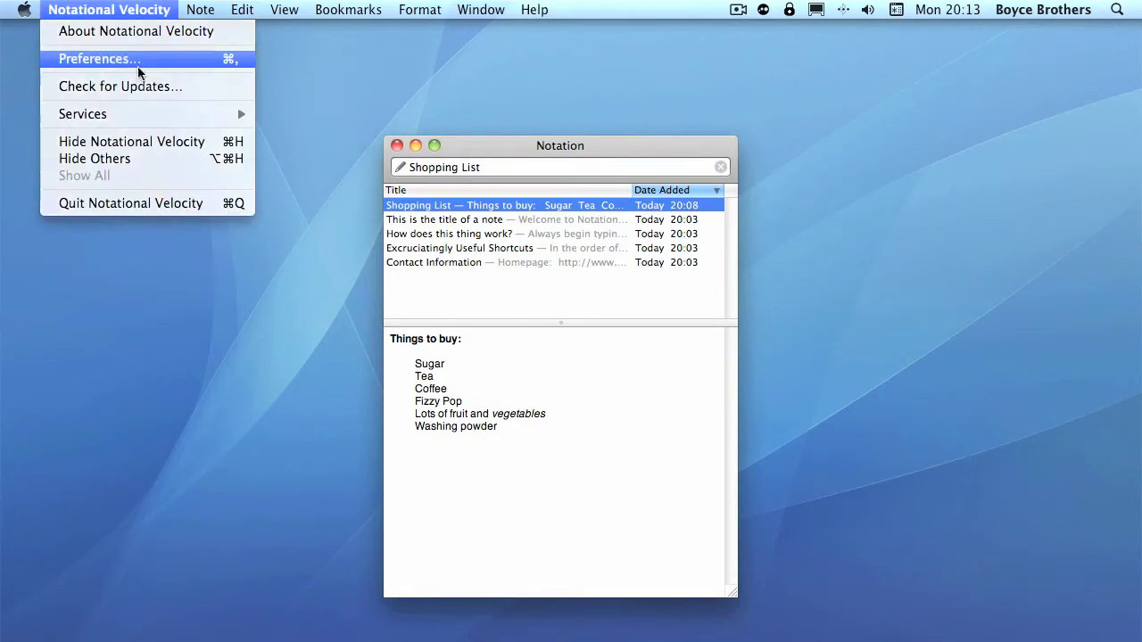
click(116, 60)
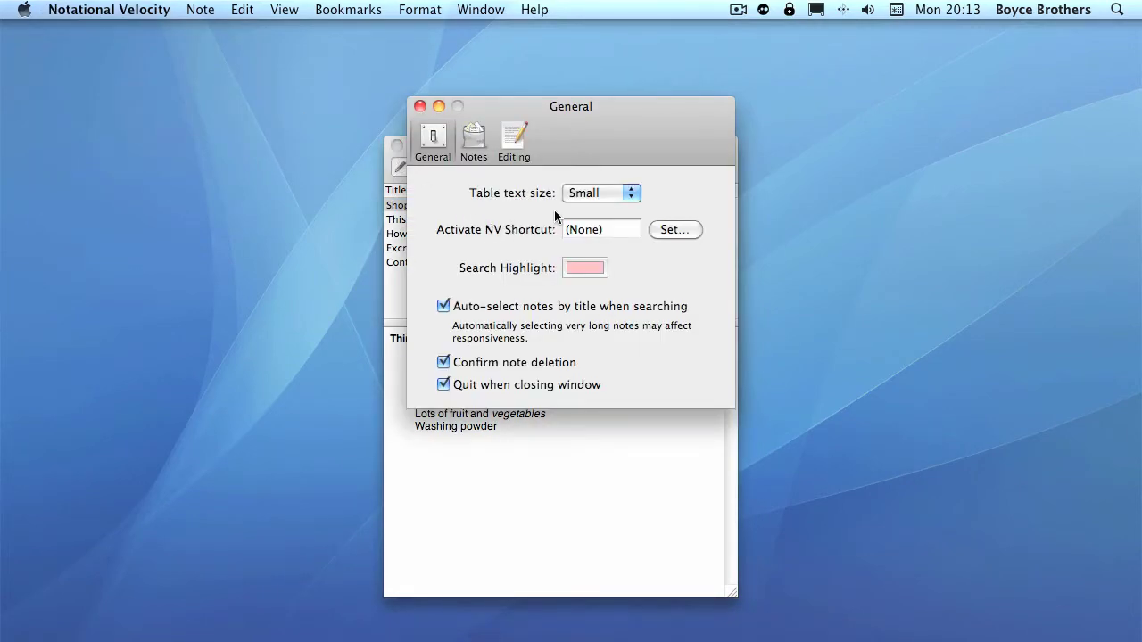
click(482, 138)
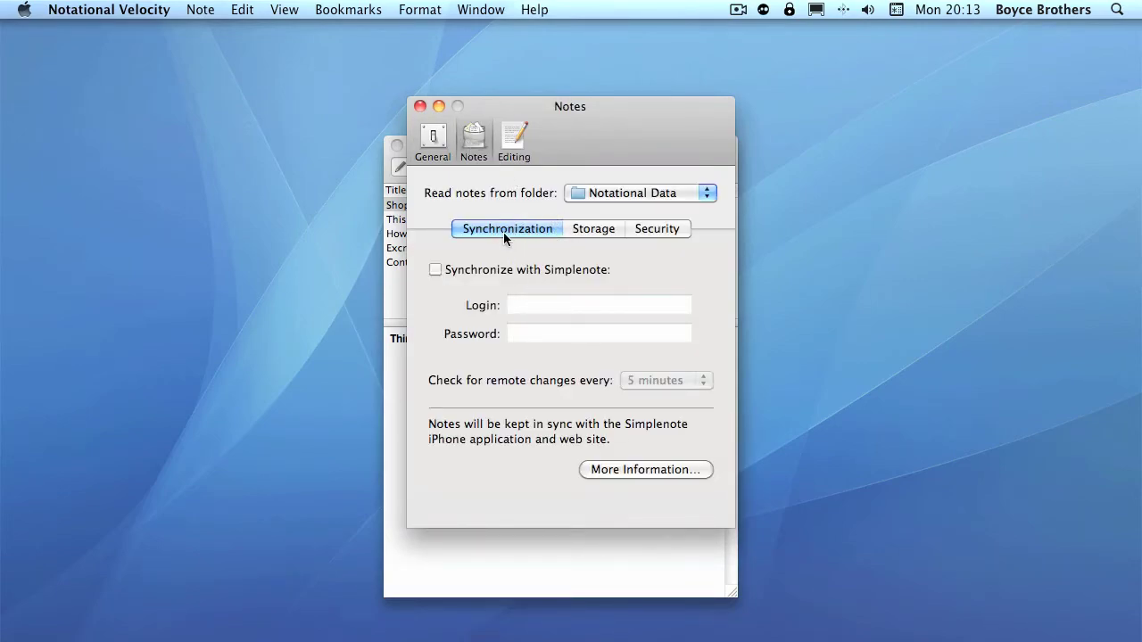
click(452, 270)
click(518, 307)
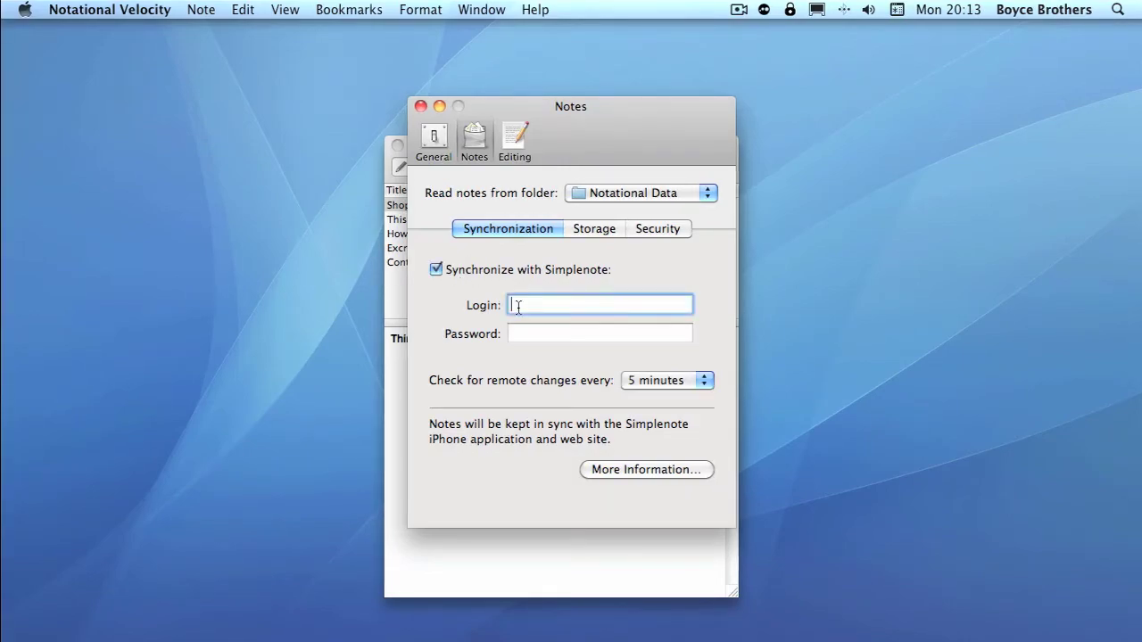
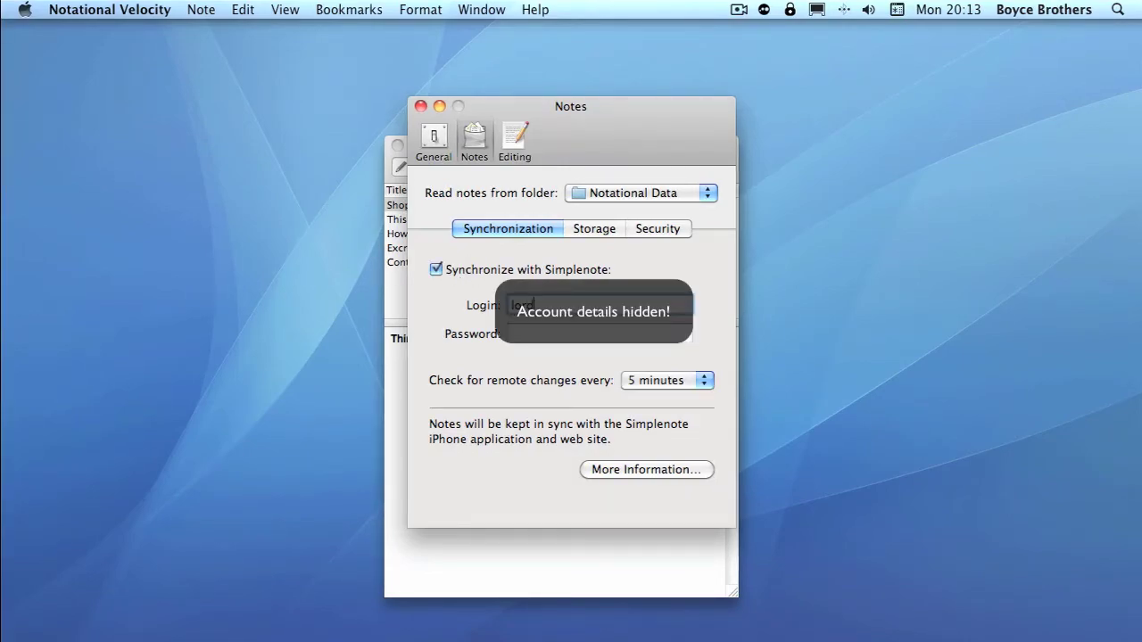
key(Tab)
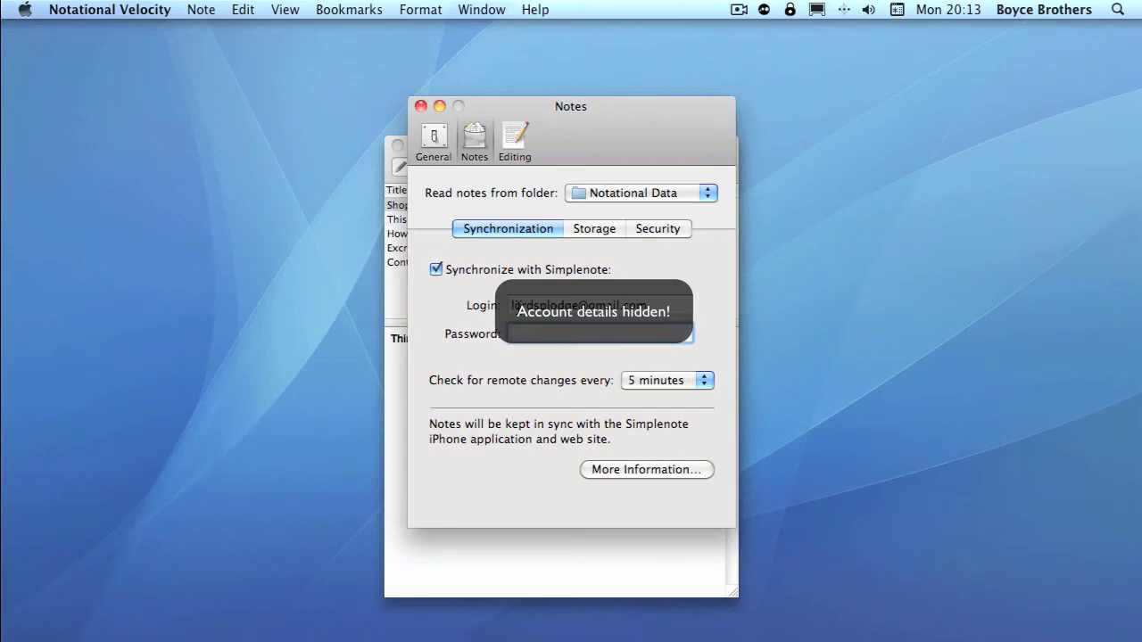
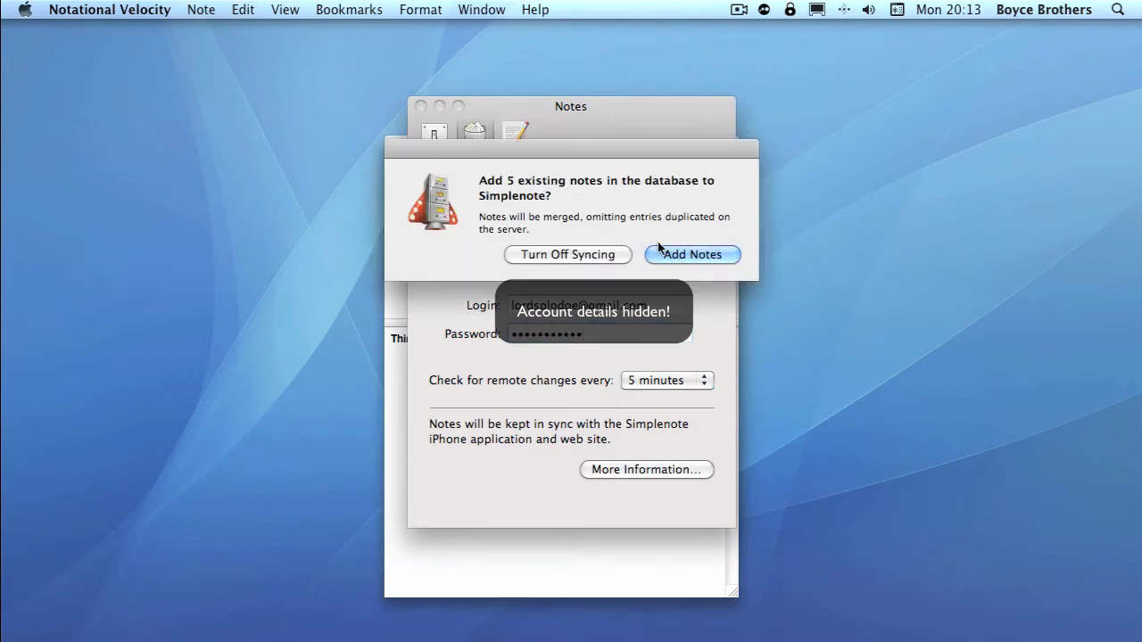
click(670, 250)
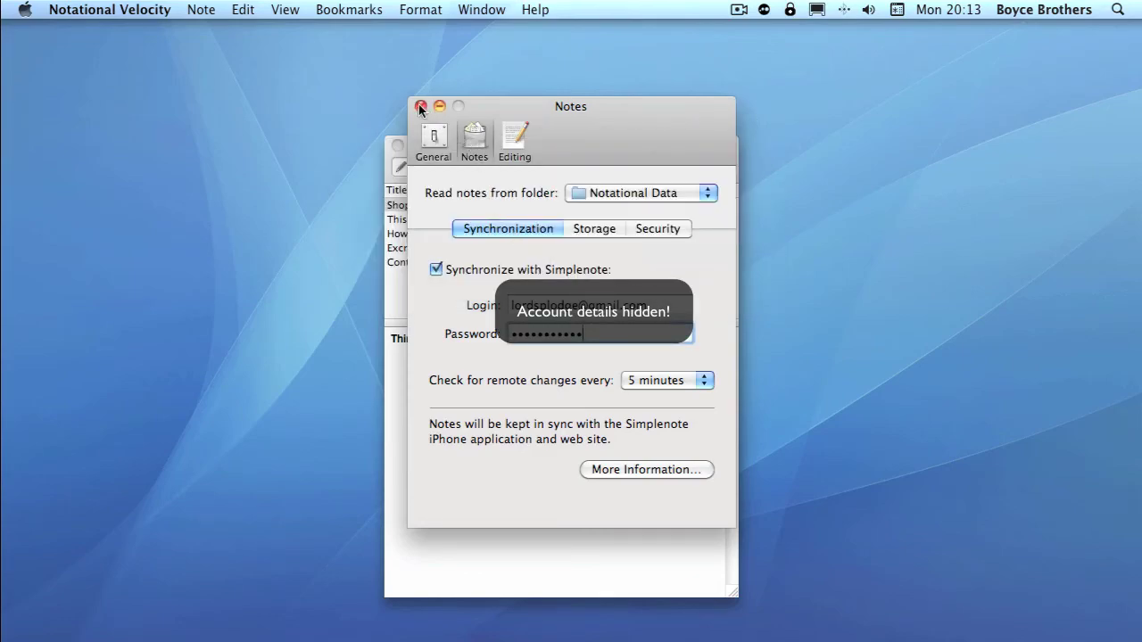
Step: Close Preferences and view the imported O2 Reference and Contact Information notes
click(421, 106)
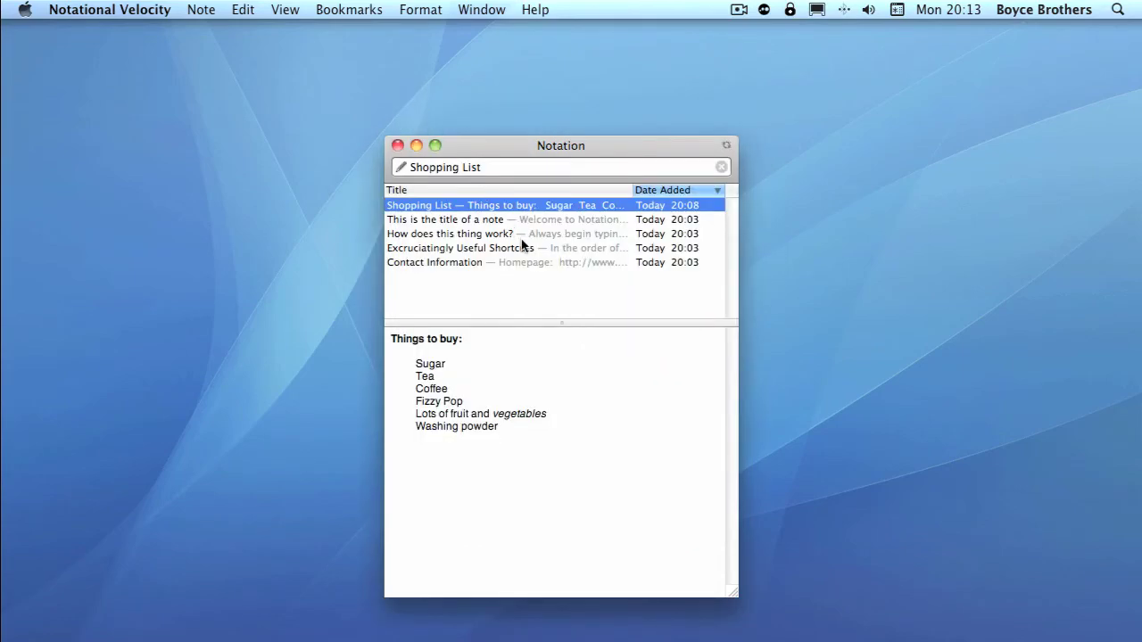
scroll(580, 249, down, 1)
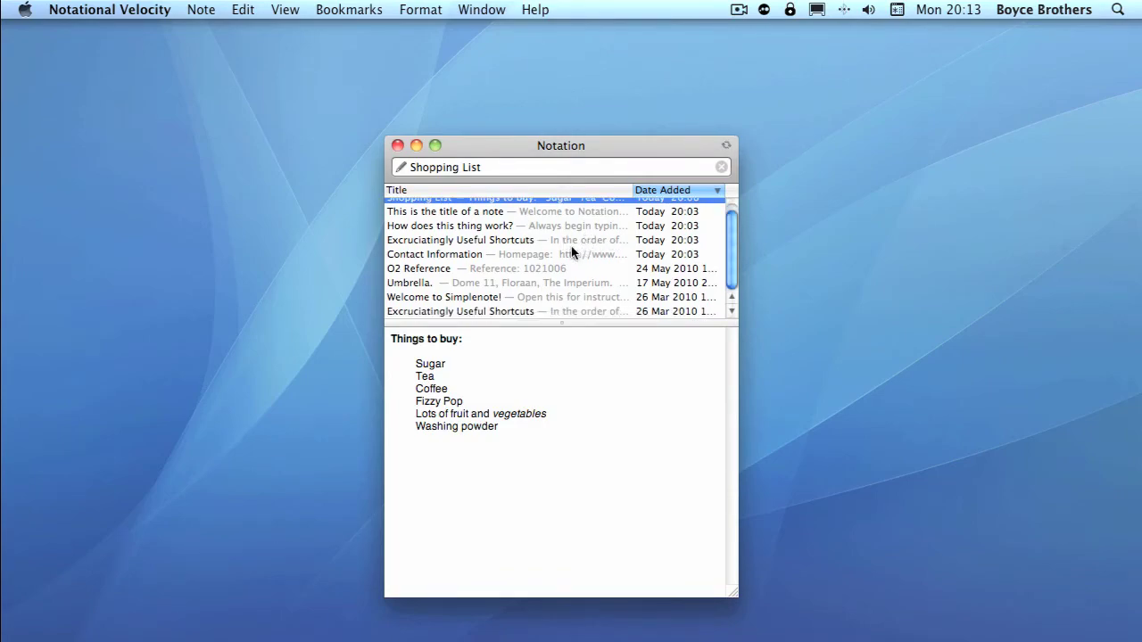
click(413, 270)
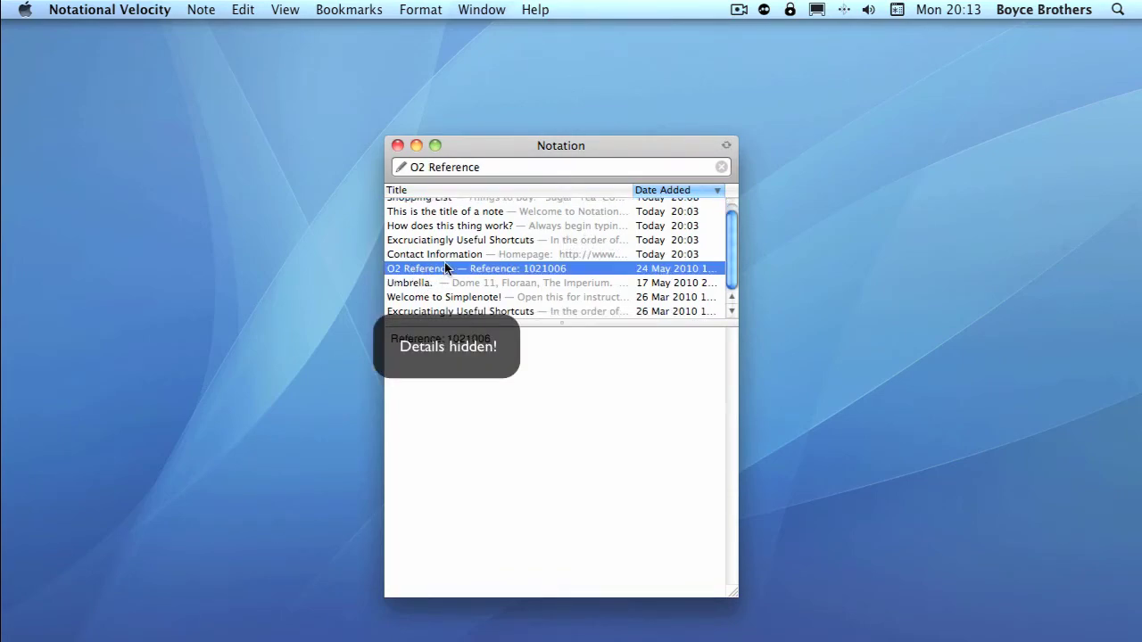
click(445, 258)
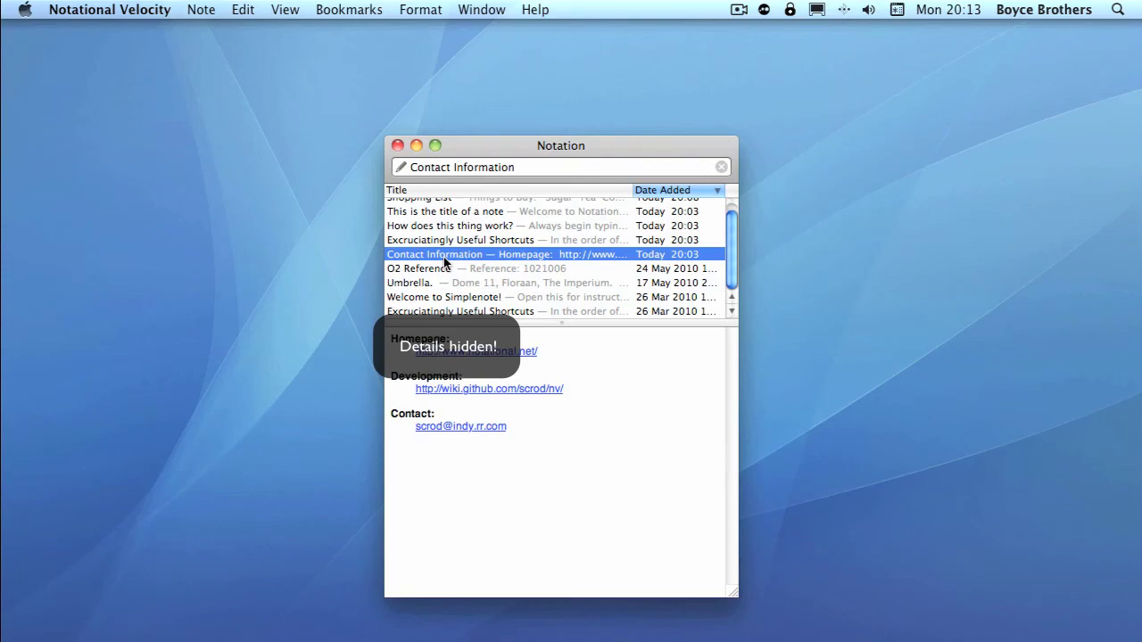